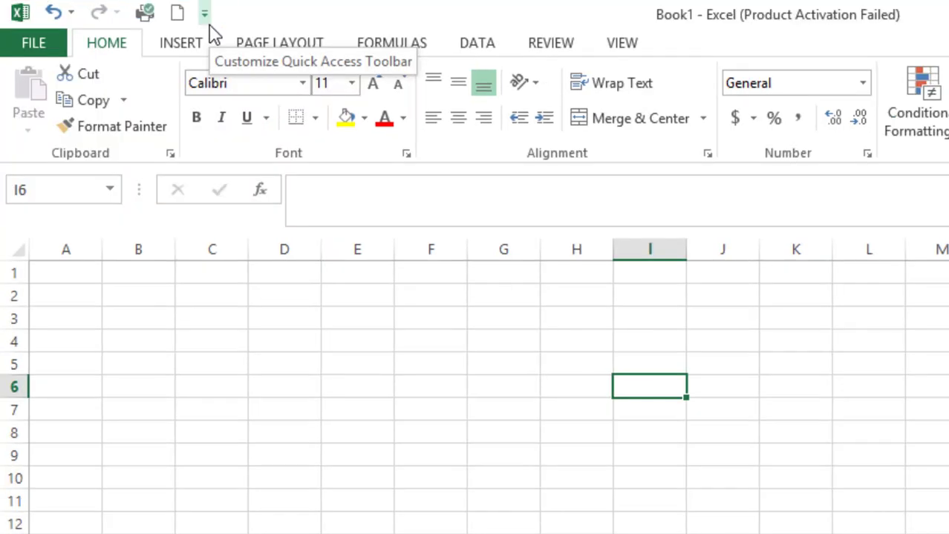
Add the Save command to the Quick Access Toolbar, right after New.
{"action": "left_click", "coordinate": [220, 14]}
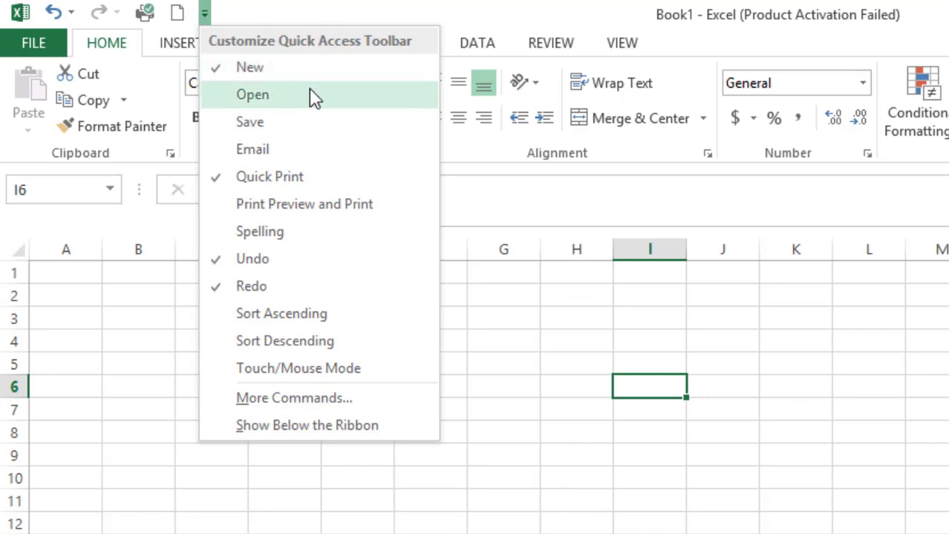
{"action": "left_click", "coordinate": [297, 129]}
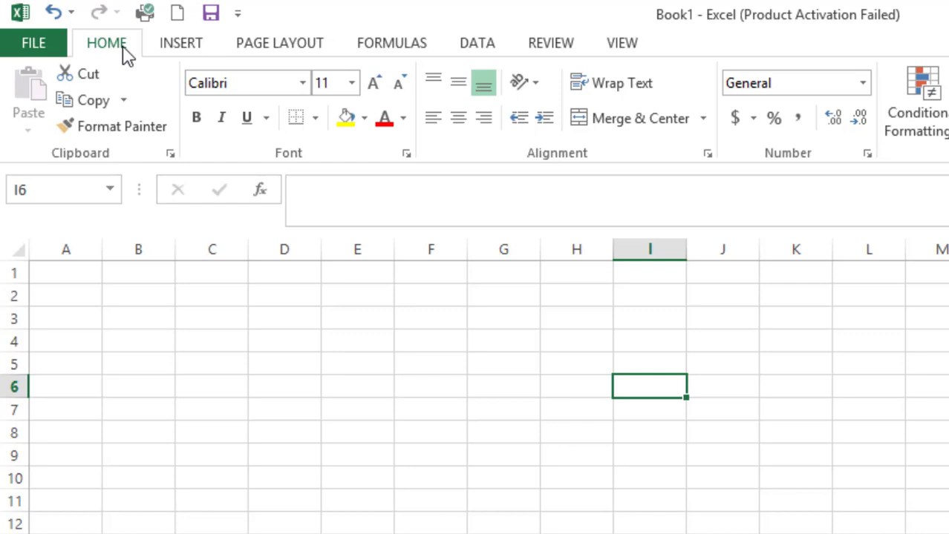
{"action": "double_click", "coordinate": [123, 47]}
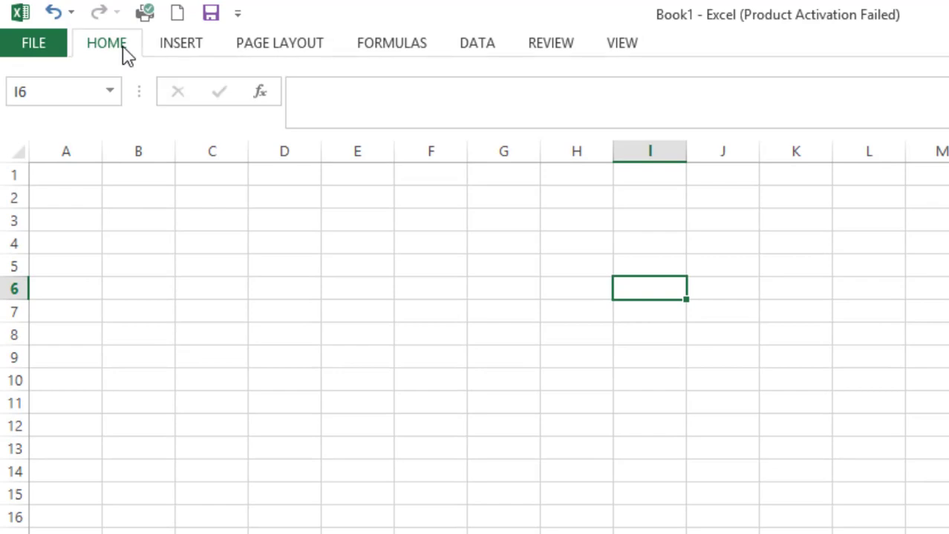
{"action": "double_click", "coordinate": [124, 47]}
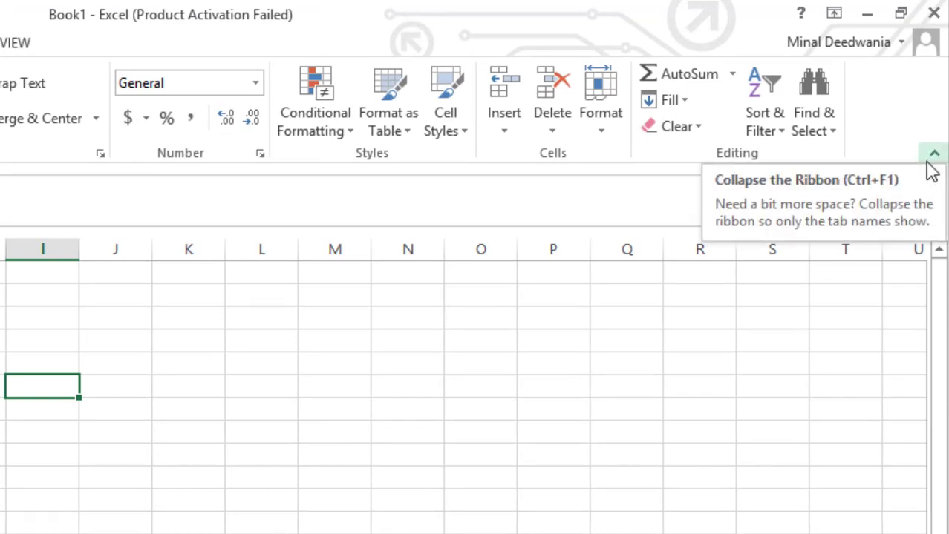
{"action": "left_click", "coordinate": [939, 95]}
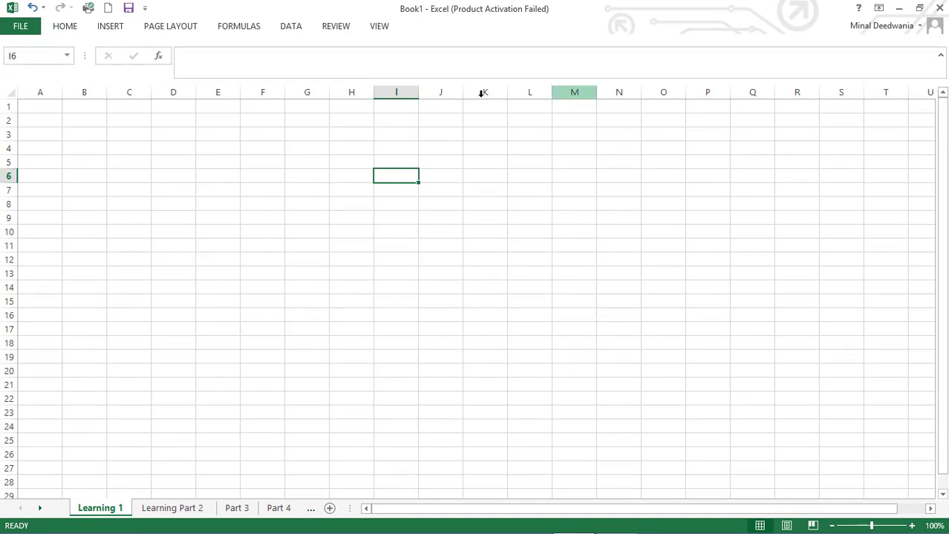
{"action": "double_click", "coordinate": [65, 27]}
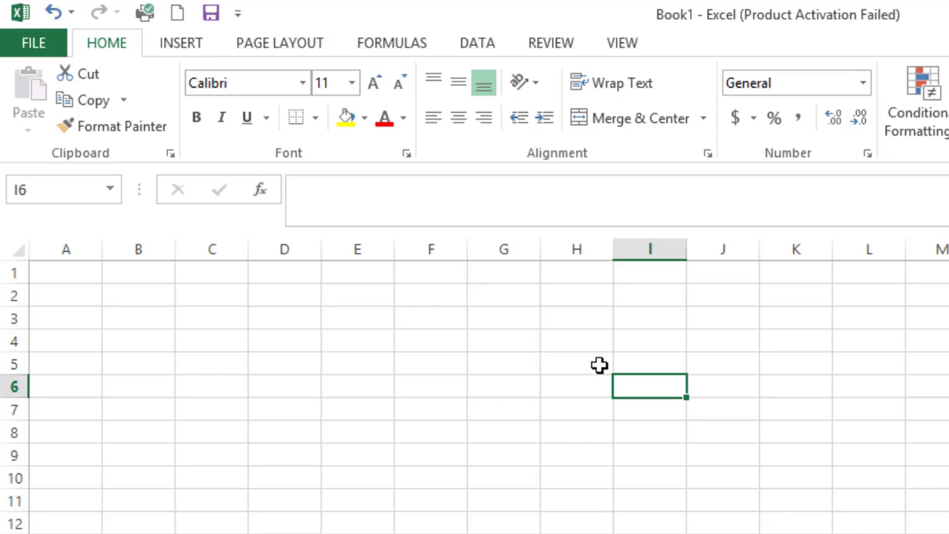
{"action": "left_click", "coordinate": [389, 341]}
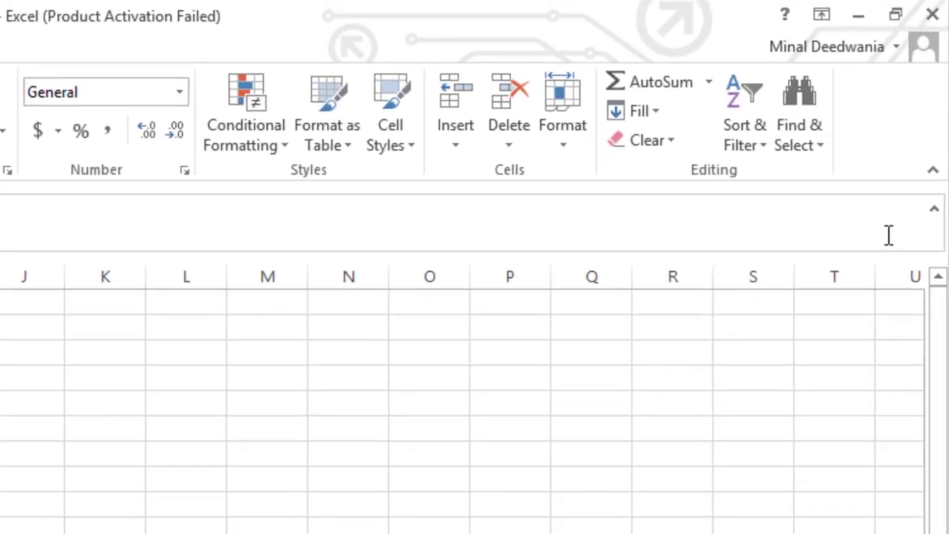
{"action": "left_click", "coordinate": [934, 212]}
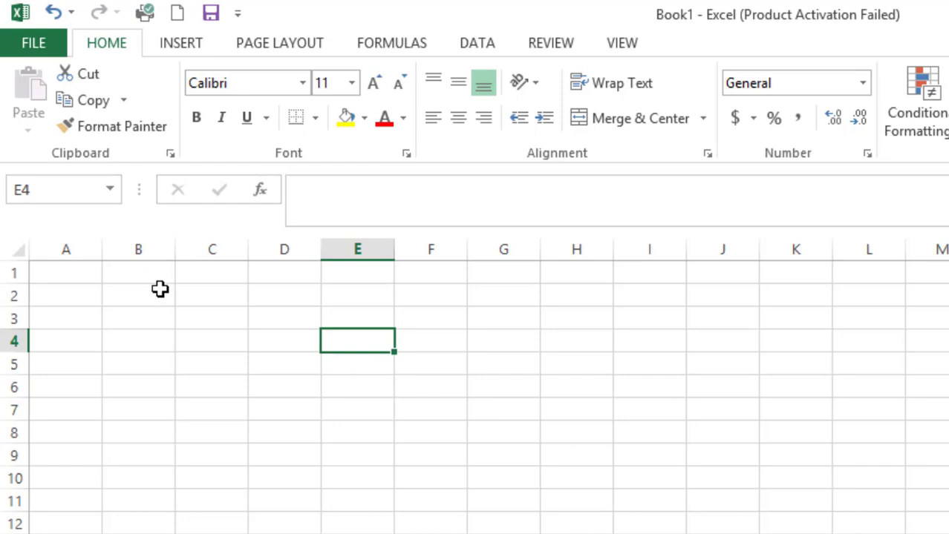
Select the whole of column B, then the whole of row 2.
{"action": "left_click", "coordinate": [165, 250]}
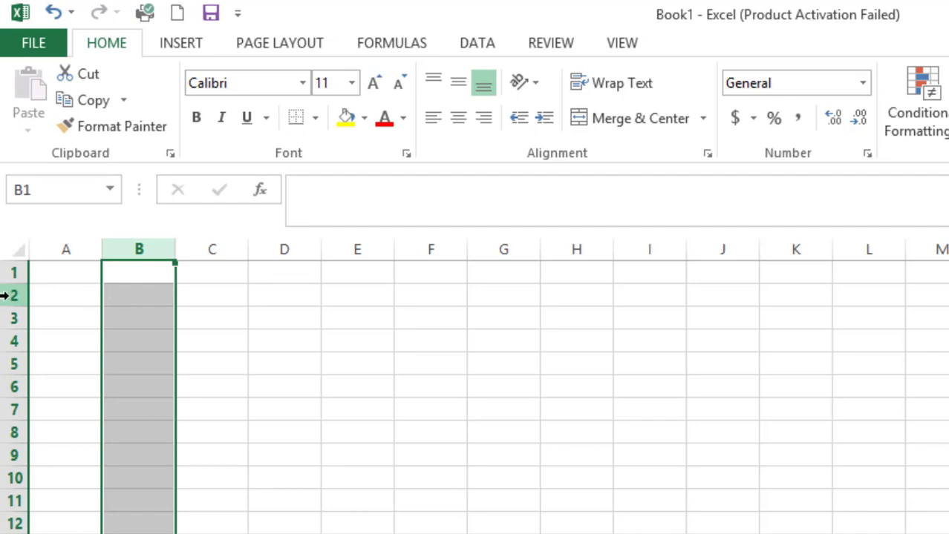
{"action": "left_click", "coordinate": [5, 295]}
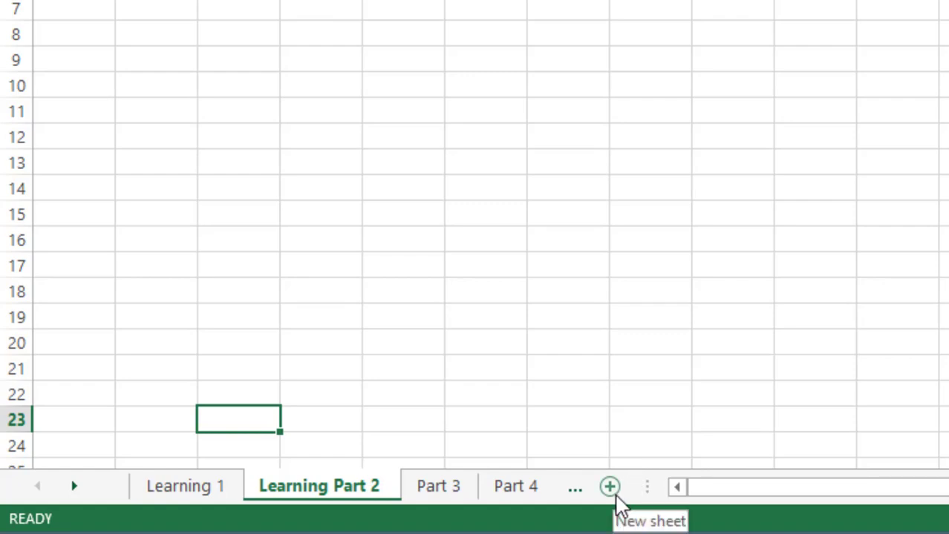
Insert a new blank Sheet8, then activate the Part 5 sheet from the sheet list.
{"action": "left_click", "coordinate": [610, 487]}
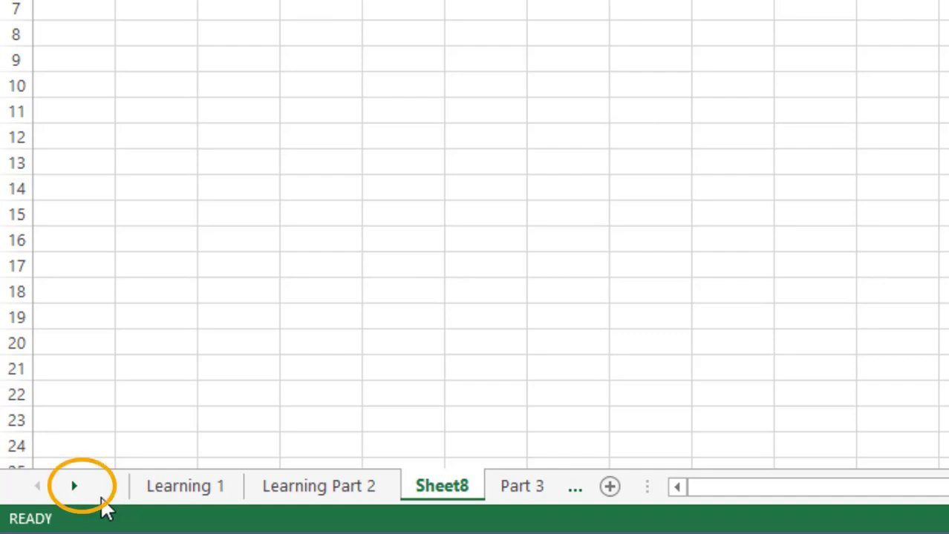
{"action": "right_click", "coordinate": [89, 496]}
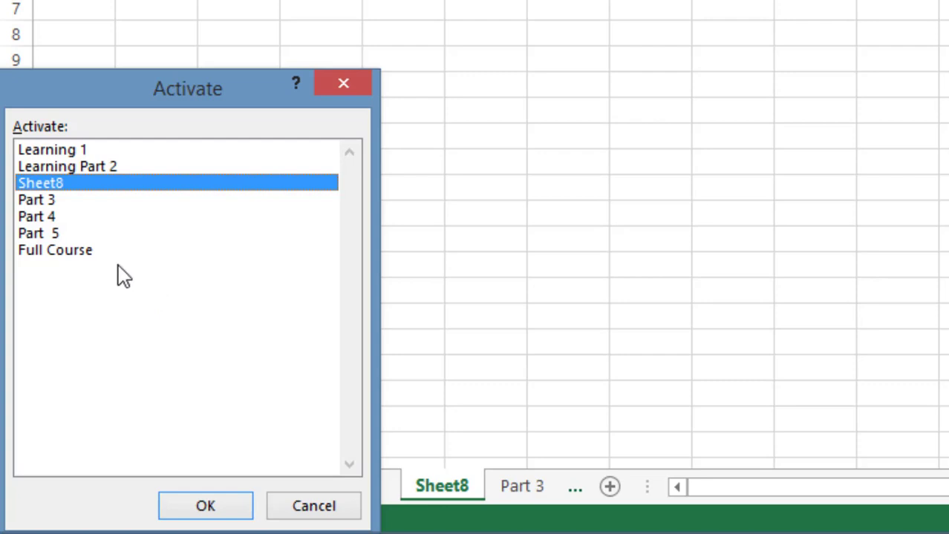
{"action": "left_click", "coordinate": [53, 238]}
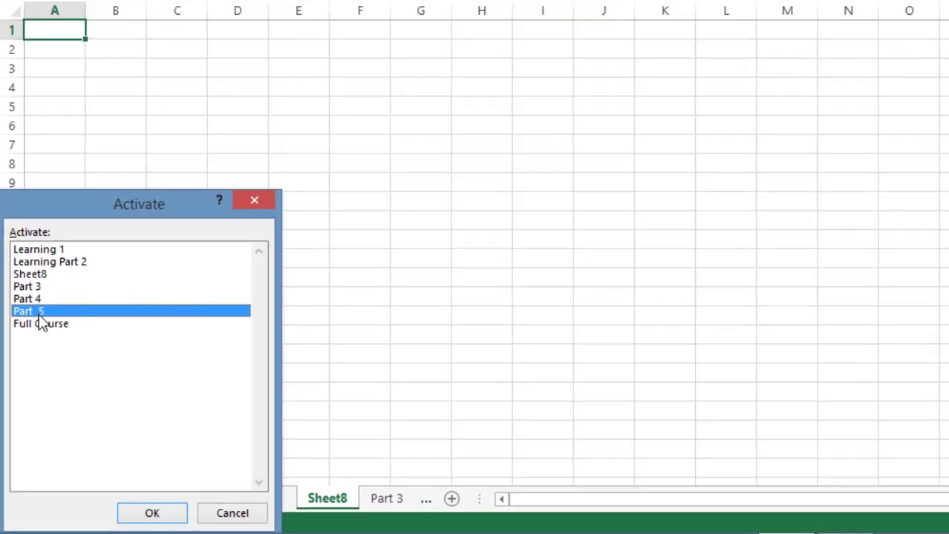
{"action": "double_click", "coordinate": [52, 236]}
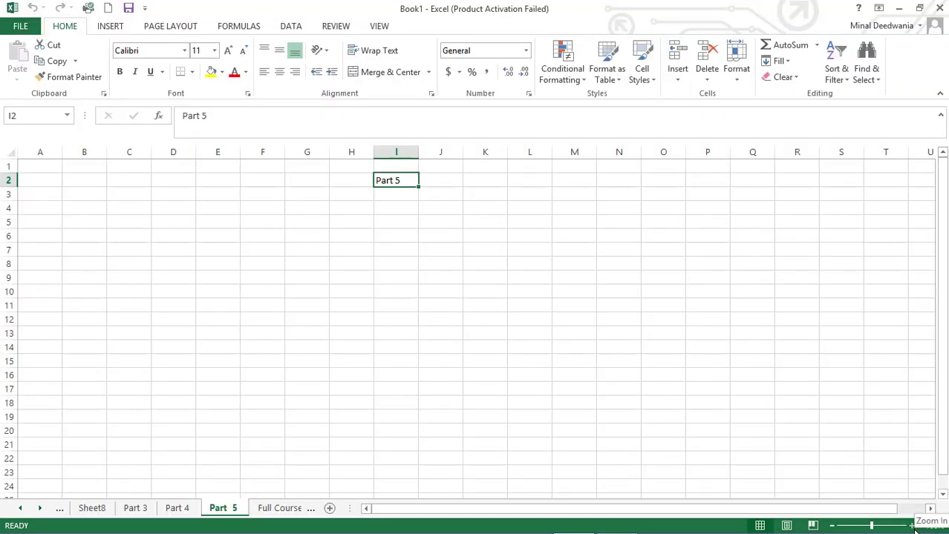
Zoom the Part 5 sheet in to about 160%.
{"action": "left_click", "coordinate": [913, 529]}
{"action": "left_click", "coordinate": [914, 528]}
{"action": "left_click", "coordinate": [914, 529]}
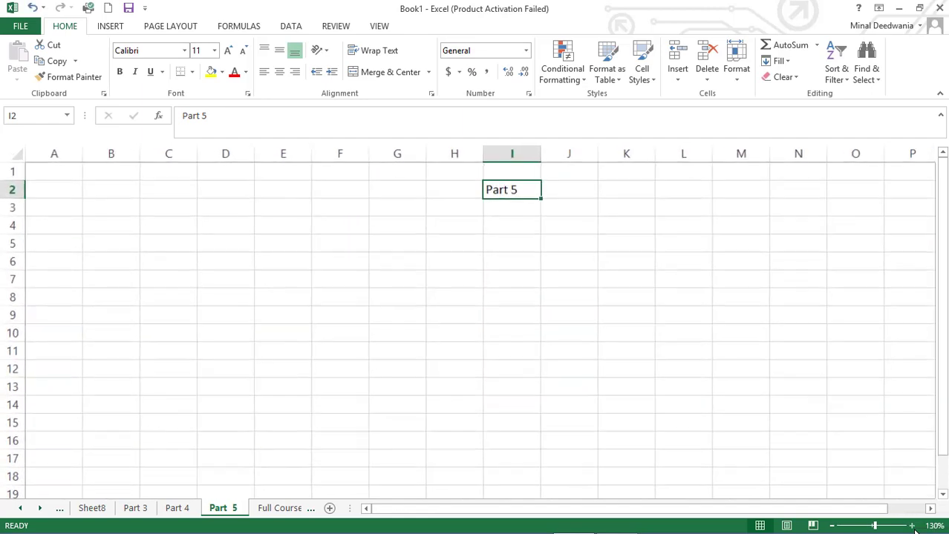
{"action": "left_click", "coordinate": [914, 529]}
{"action": "left_click", "coordinate": [913, 529]}
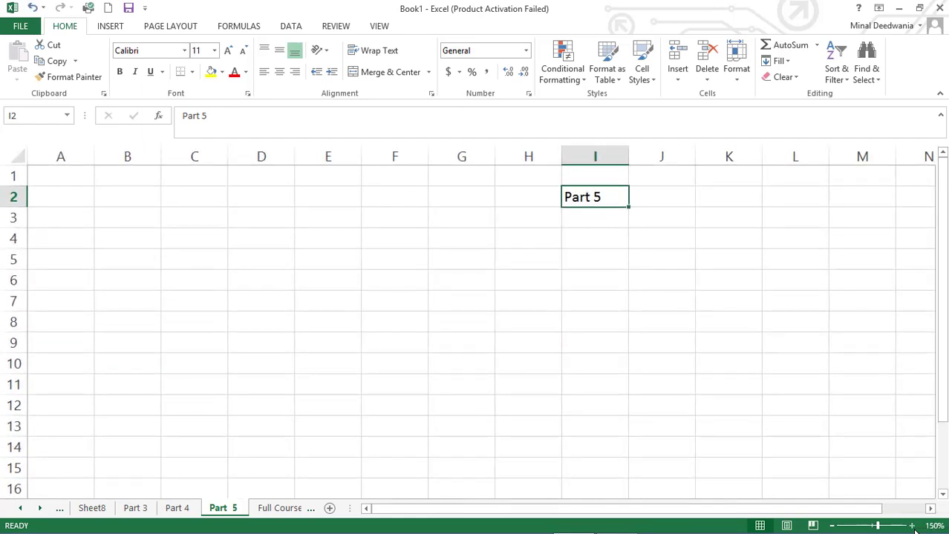
{"action": "left_click", "coordinate": [914, 529]}
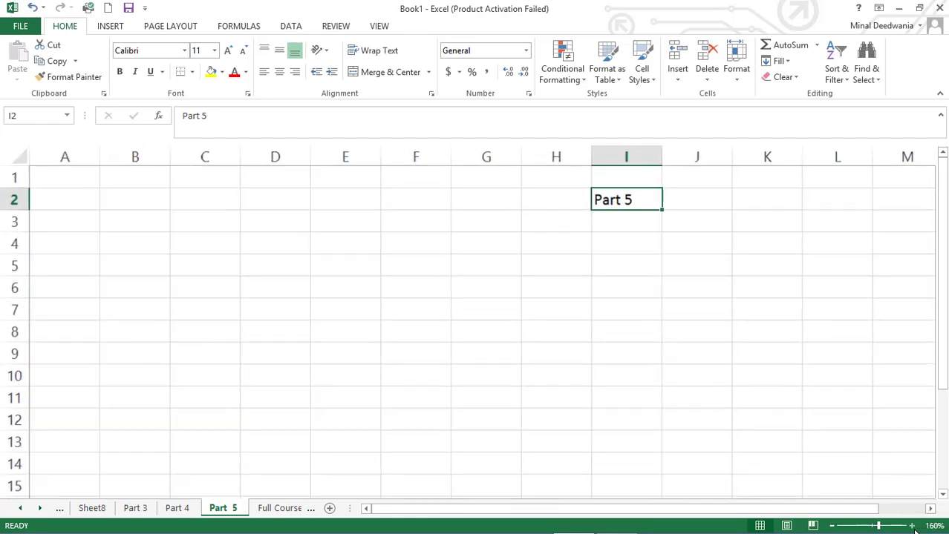
Zoom the Part 5 sheet back out to 100%.
{"action": "left_click", "coordinate": [832, 527]}
{"action": "left_click", "coordinate": [832, 527]}
{"action": "left_click", "coordinate": [831, 527]}
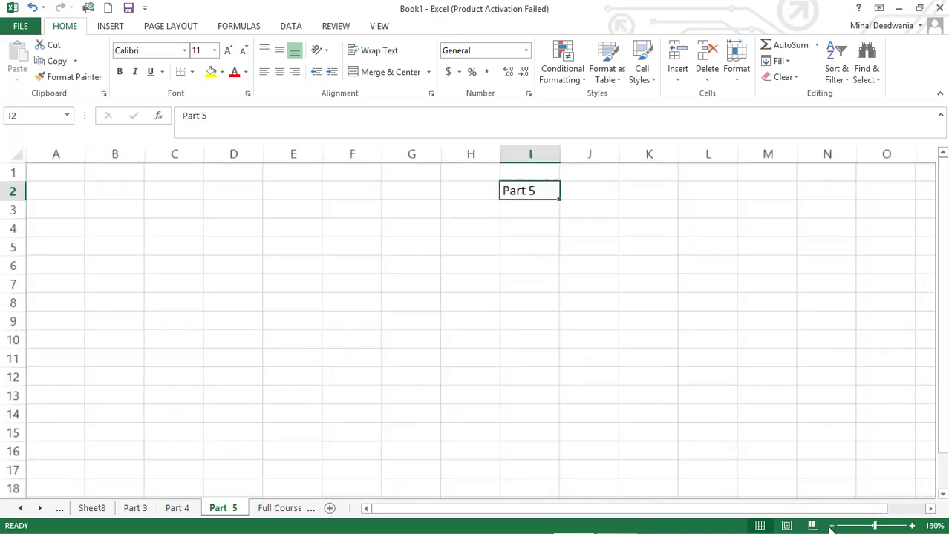
{"action": "left_click", "coordinate": [832, 527]}
{"action": "left_click", "coordinate": [831, 528]}
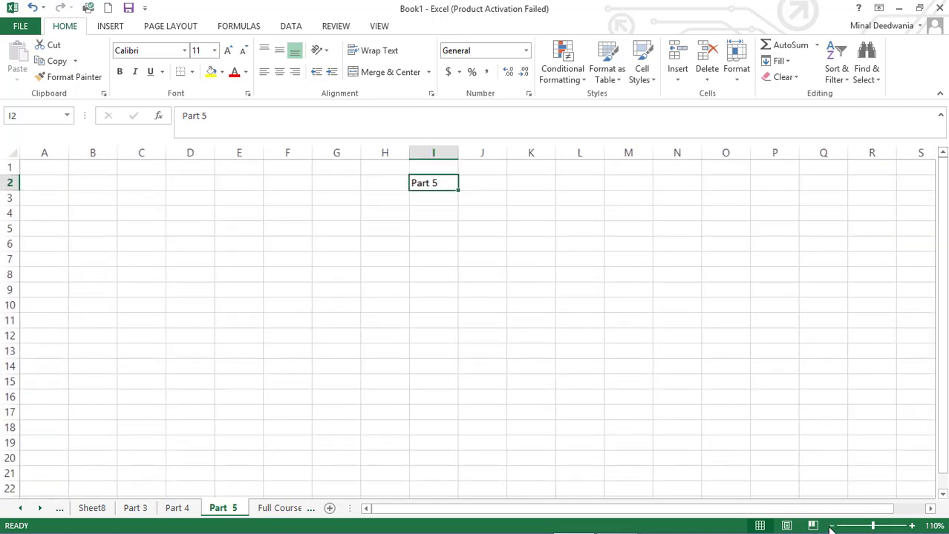
{"action": "left_click", "coordinate": [831, 527]}
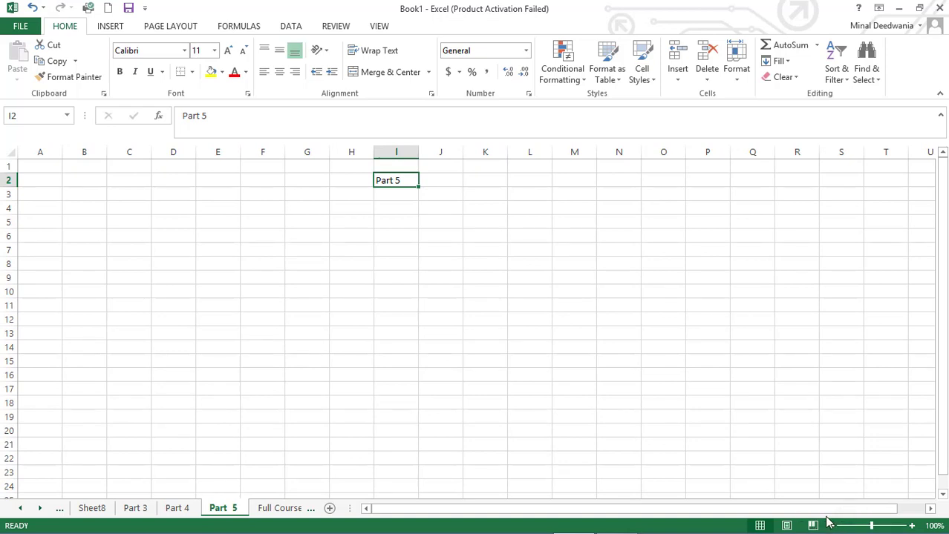
{"action": "left_click", "coordinate": [920, 511]}
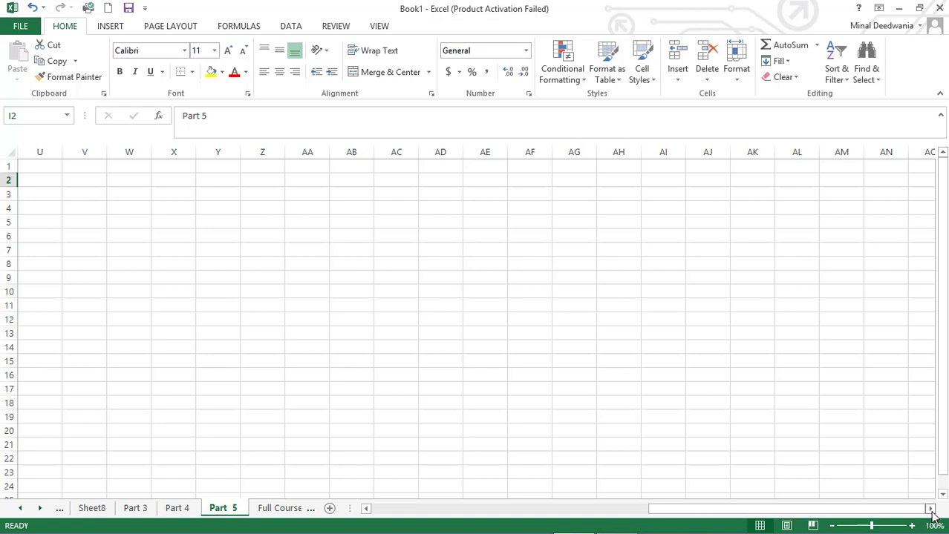
{"action": "left_click", "coordinate": [931, 509]}
{"action": "left_click", "coordinate": [930, 509]}
{"action": "left_click", "coordinate": [930, 509]}
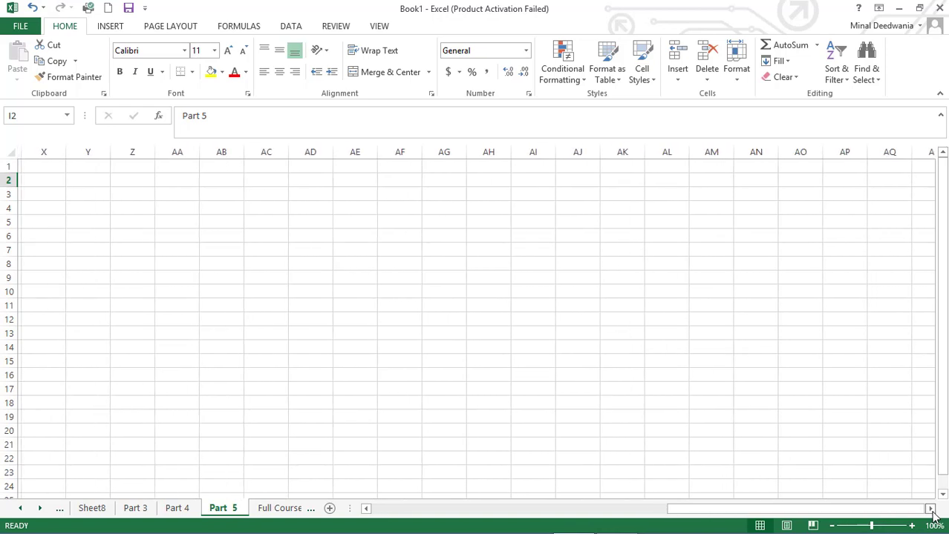
{"action": "left_click", "coordinate": [930, 509]}
{"action": "left_click", "coordinate": [930, 509]}
{"action": "left_click", "coordinate": [930, 509]}
{"action": "left_click", "coordinate": [930, 510]}
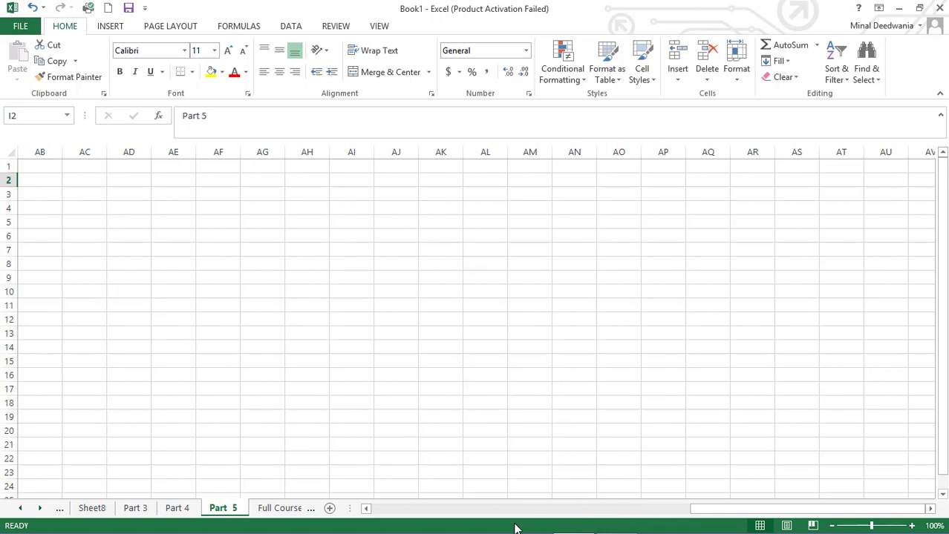
{"action": "left_click", "coordinate": [365, 510]}
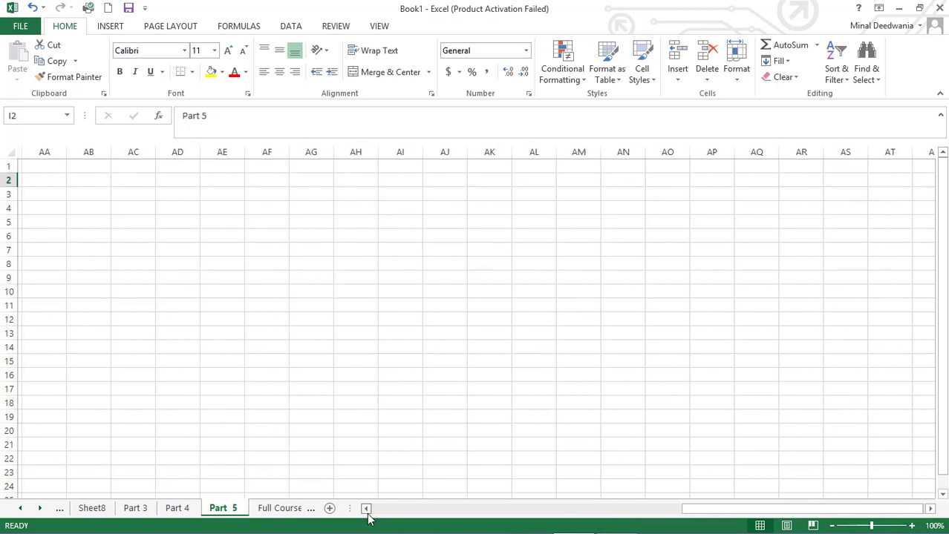
{"action": "left_click_drag", "start_coordinate": [366, 513], "coordinate": [367, 514]}
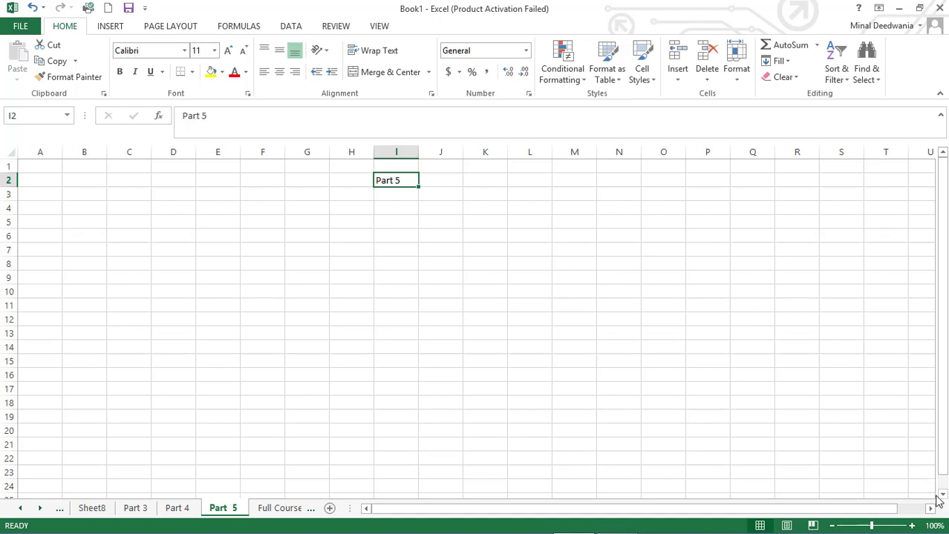
{"action": "left_click", "coordinate": [941, 495]}
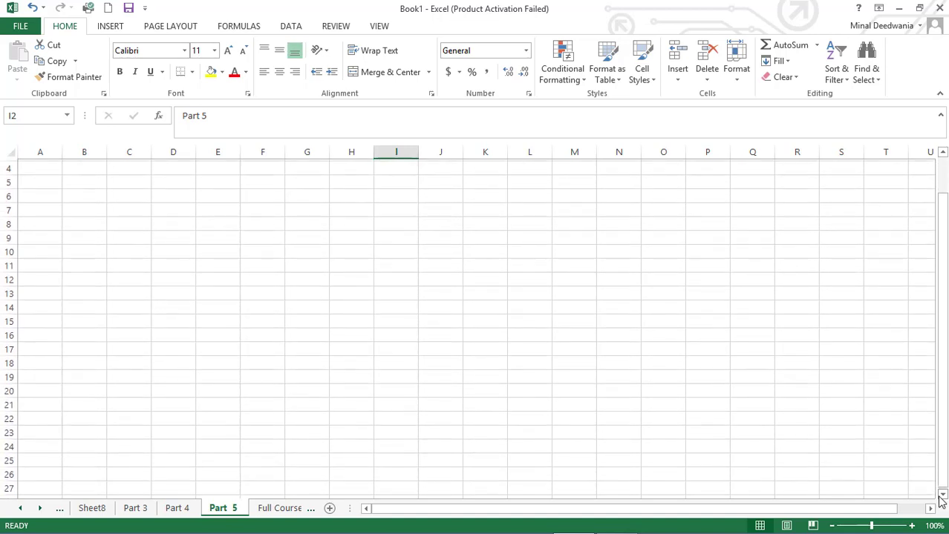
{"action": "left_click", "coordinate": [940, 496]}
{"action": "left_click", "coordinate": [940, 496]}
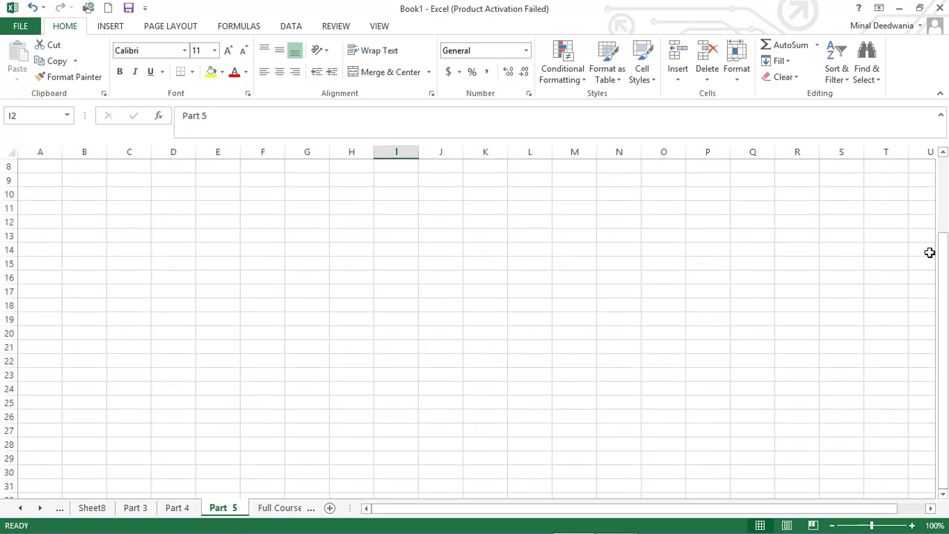
{"action": "left_click", "coordinate": [942, 156]}
{"action": "left_click", "coordinate": [942, 156]}
{"action": "left_click", "coordinate": [942, 155]}
{"action": "left_click", "coordinate": [942, 156]}
{"action": "left_click", "coordinate": [942, 156]}
{"action": "left_click", "coordinate": [942, 156]}
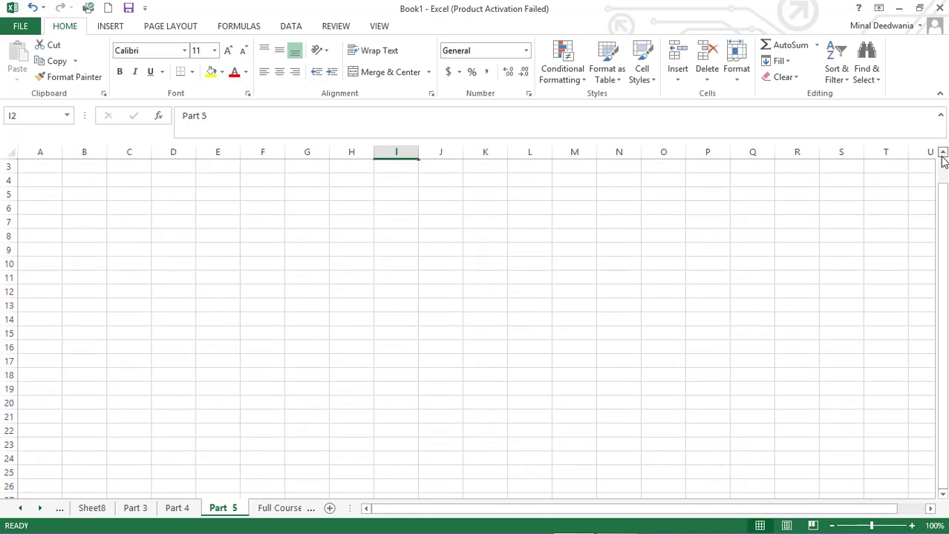
{"action": "left_click", "coordinate": [942, 156]}
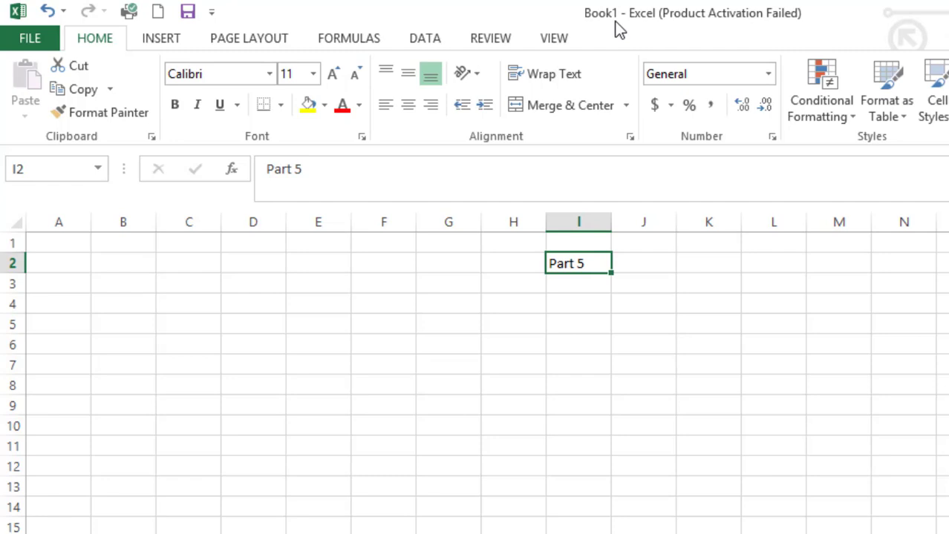
Start Save As on this Computer with the Desktop as the save location.
{"action": "left_click", "coordinate": [47, 43]}
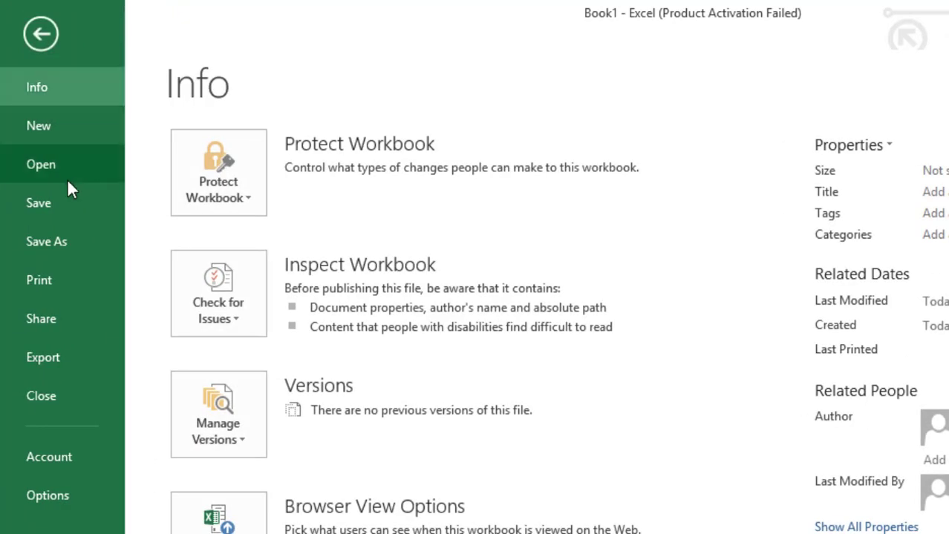
{"action": "left_click", "coordinate": [73, 236]}
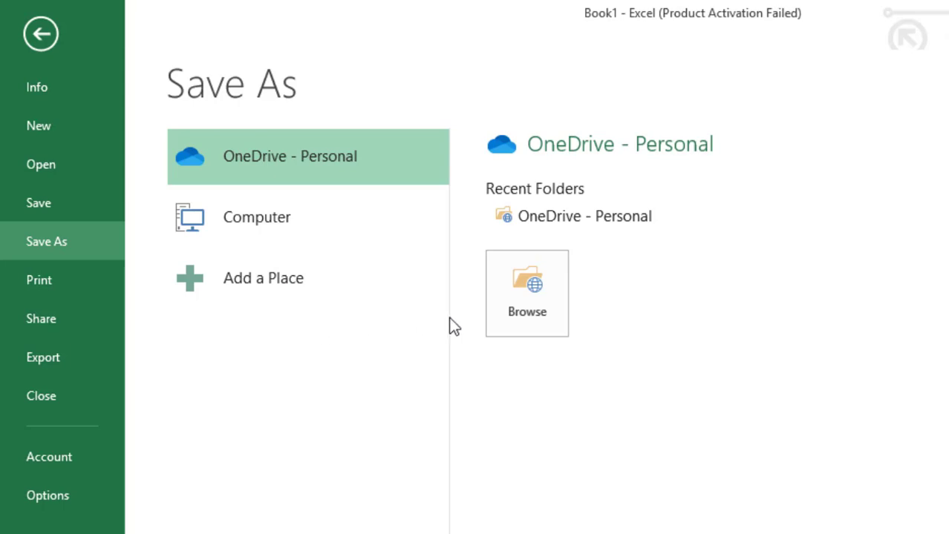
{"action": "left_click", "coordinate": [164, 169]}
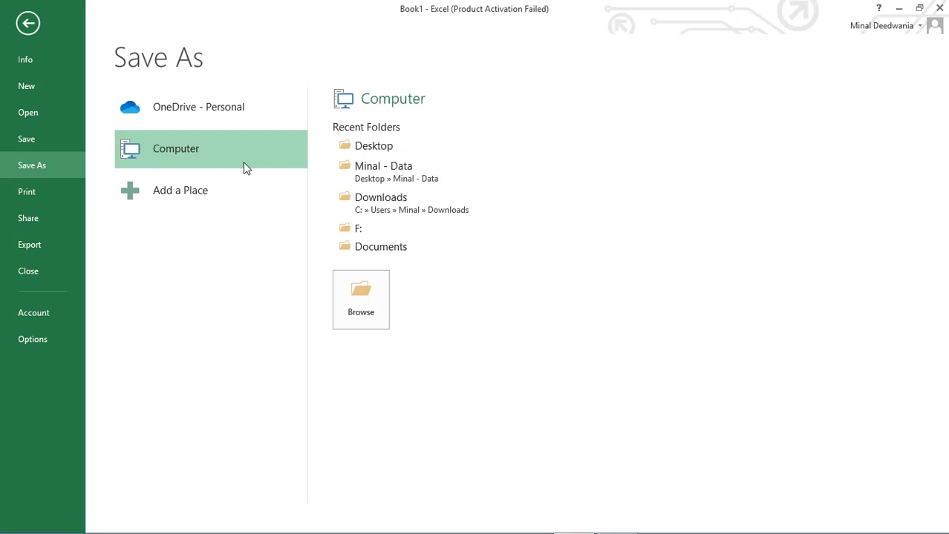
{"action": "left_click", "coordinate": [343, 152]}
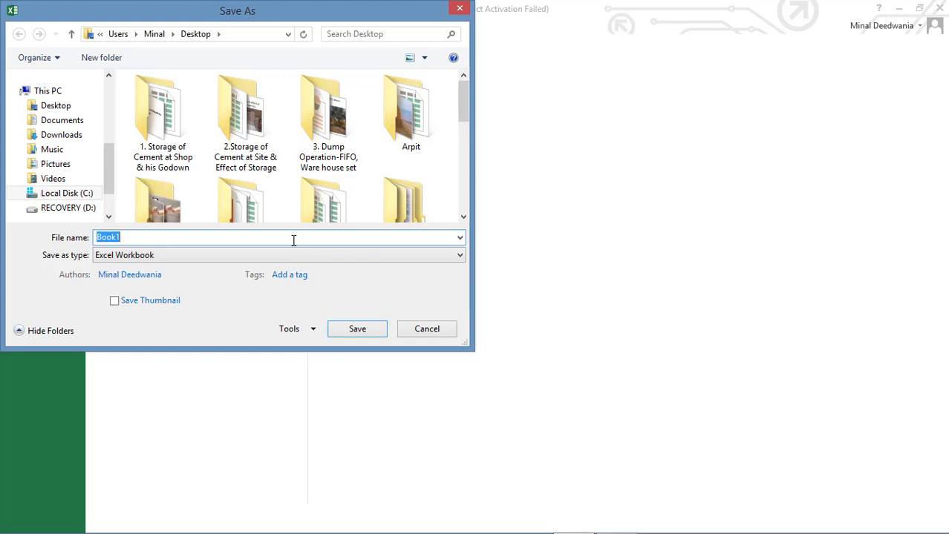
Name the file 'Excel Basics', keeping the Excel Workbook file type.
{"action": "type", "text": "Excel"}
{"action": "type", "text": " Basics"}
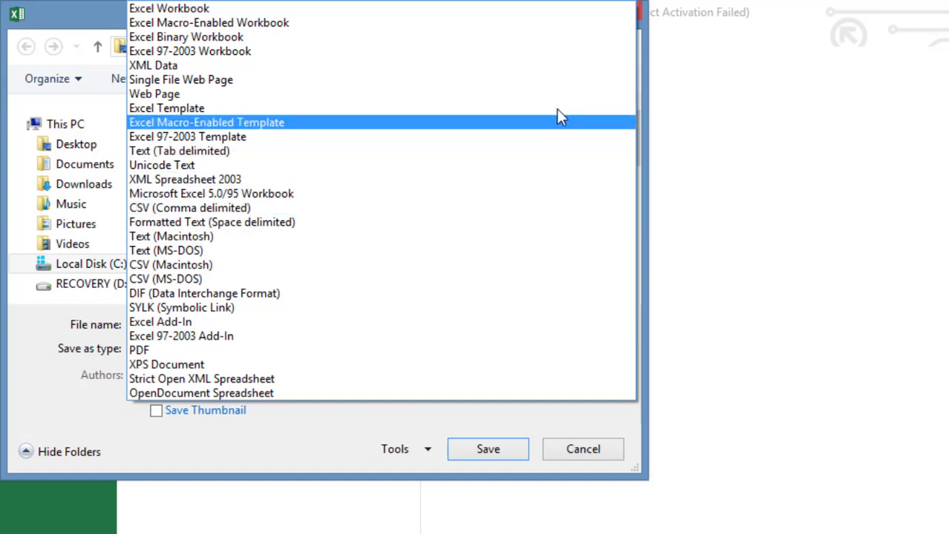
{"action": "left_click", "coordinate": [542, 19]}
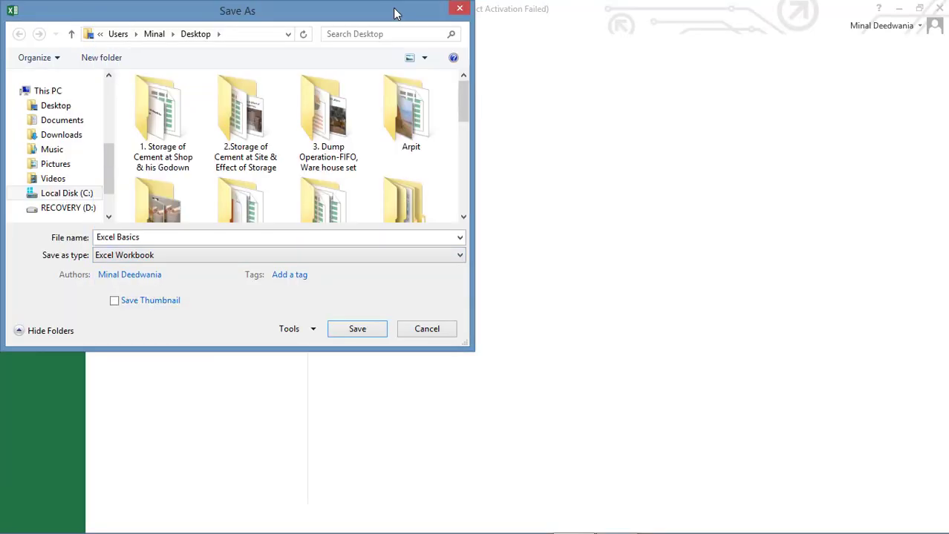
Save the workbook to the Desktop as 'Excel Basics'.
{"action": "left_click", "coordinate": [359, 333]}
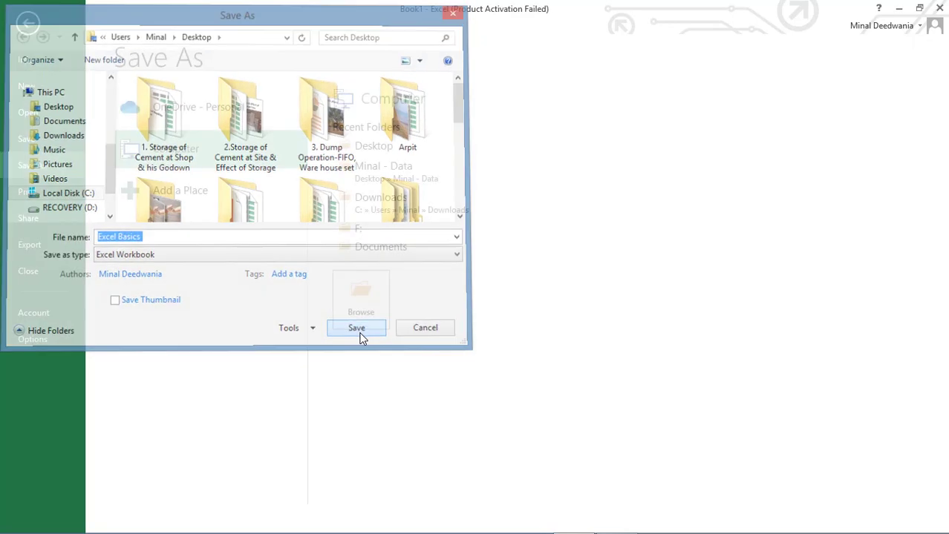